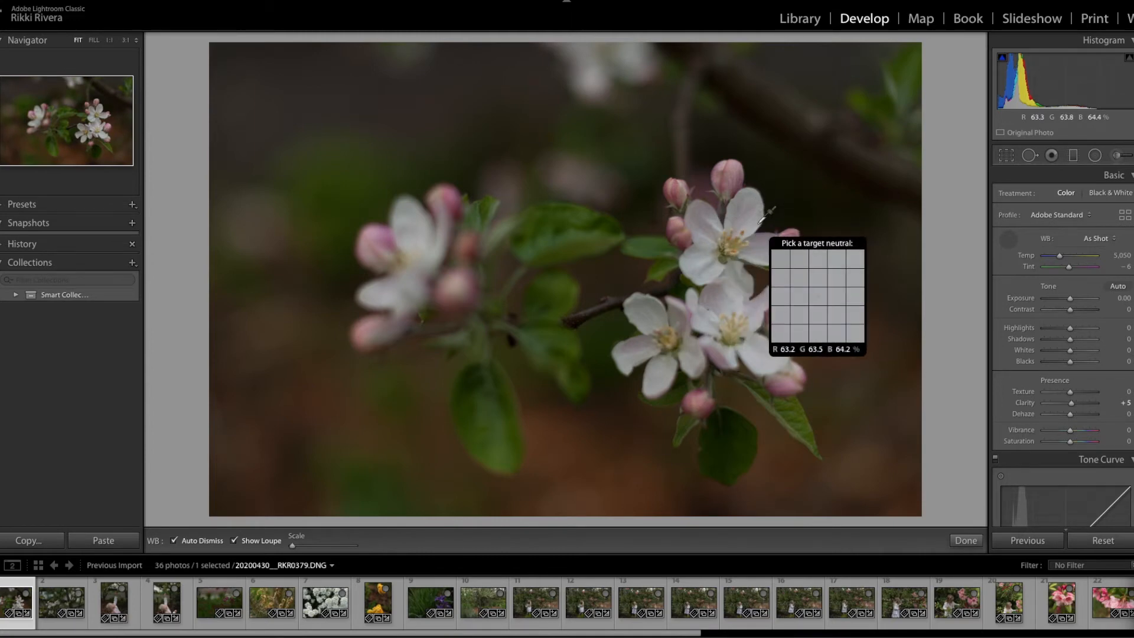
Set the white balance by sampling a white petal of the upper-right blossom, and apply automatic tone adjustments.
click(759, 221)
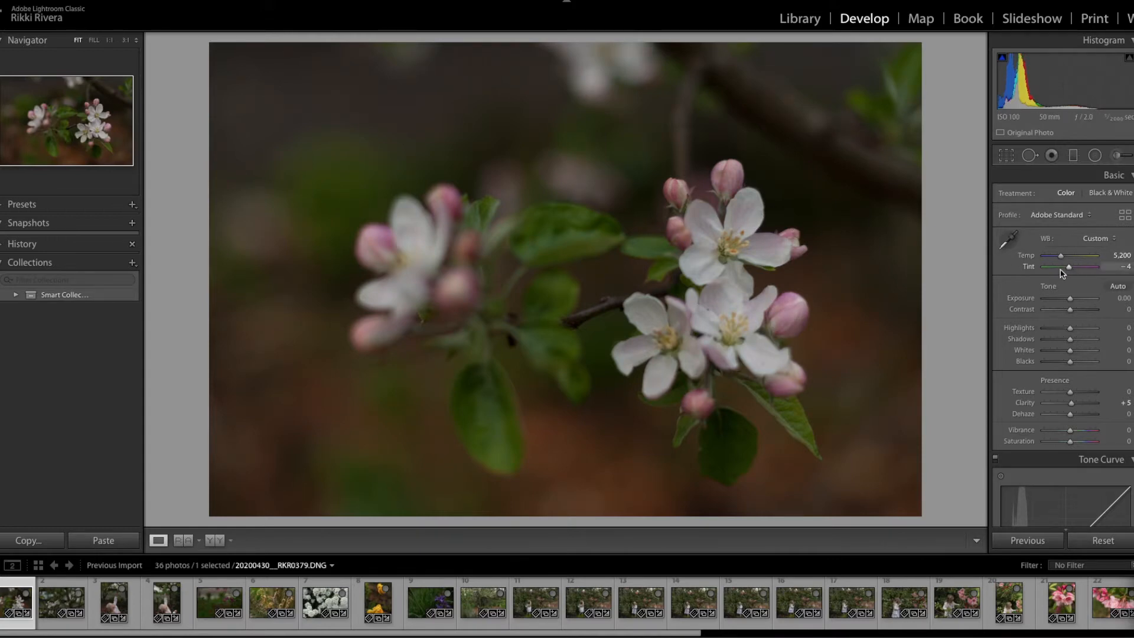
click(1118, 287)
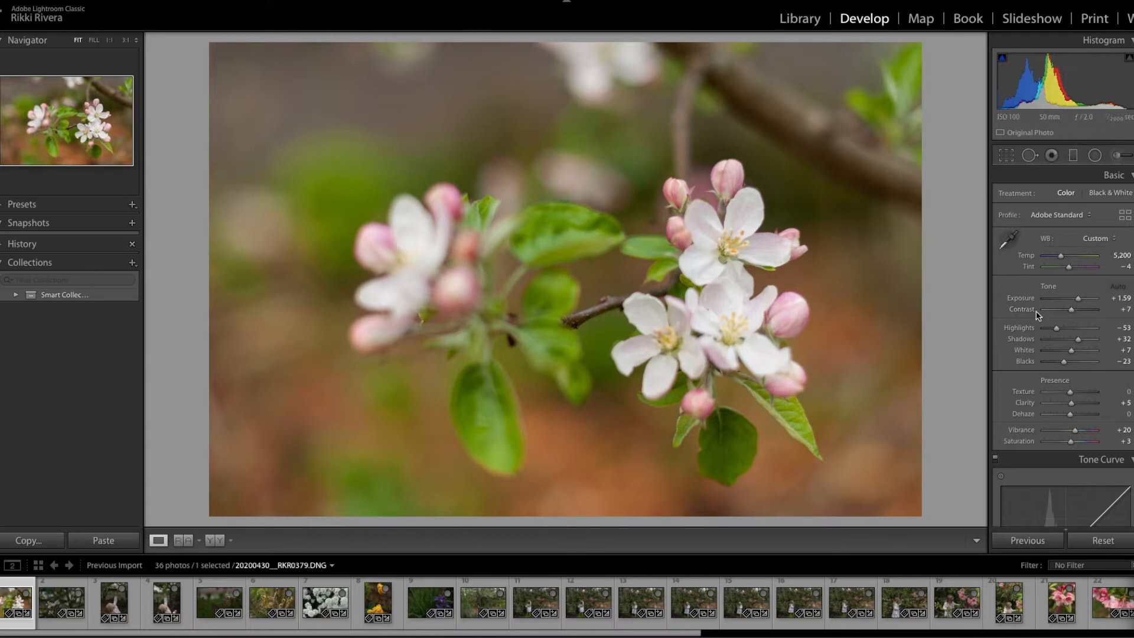
Set the photo's Exposure to +0.85 and Contrast to +22.
click(1081, 299)
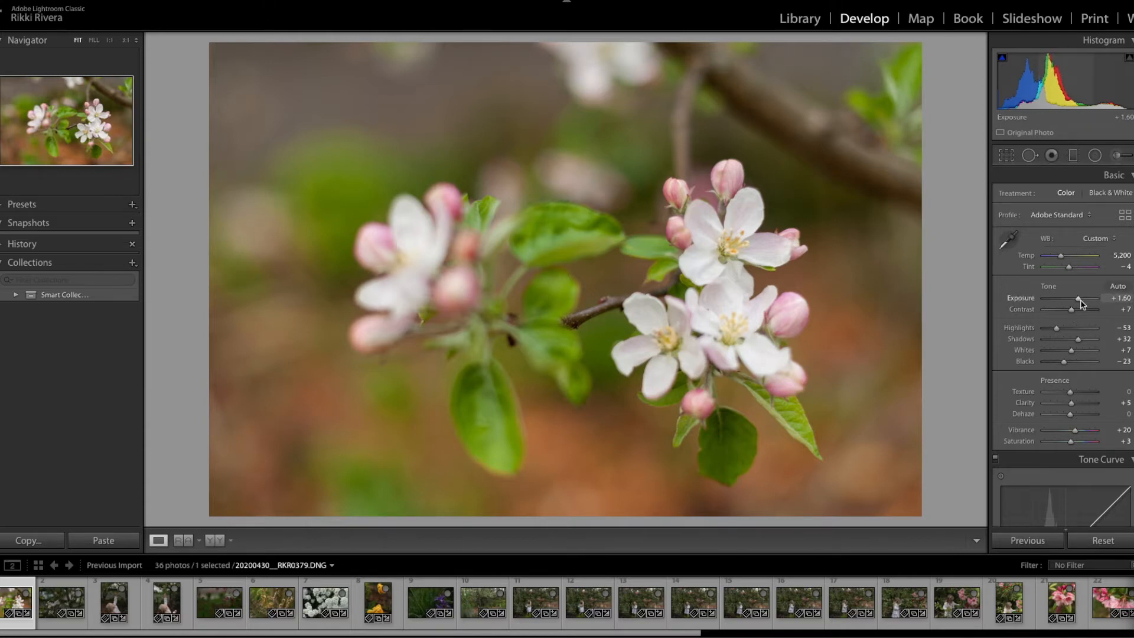
drag(1080, 302, 1076, 303)
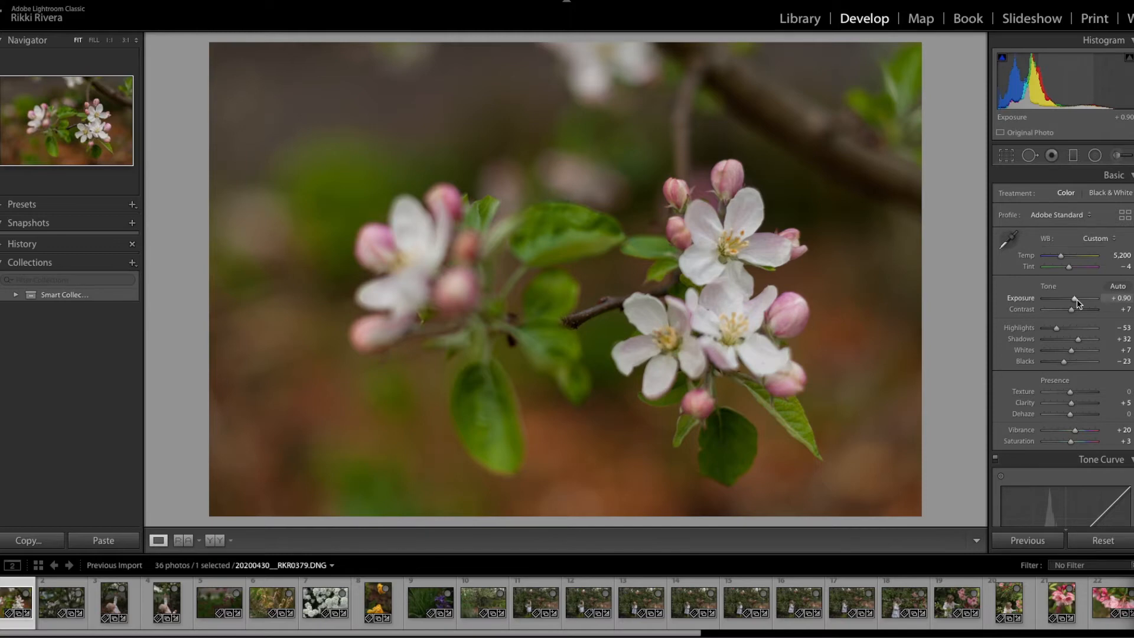
drag(1077, 302, 1076, 313)
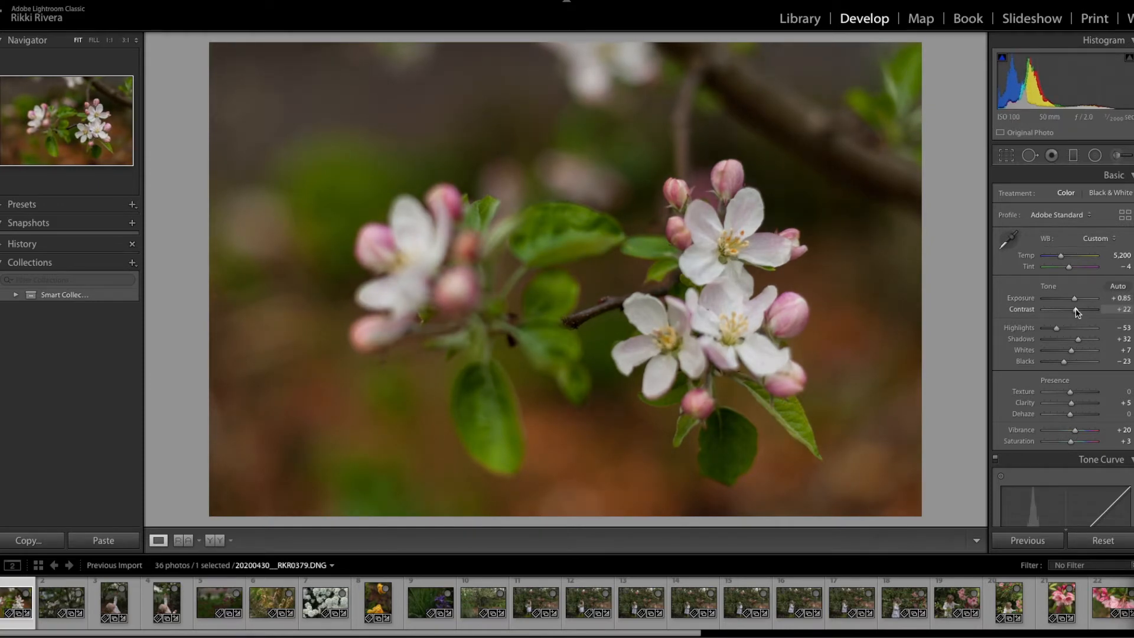
Add shadow, midtone and highlight points along the straight RGB point curve, and return to the tone curve's region adjustments.
scroll(1078, 316, down, 3)
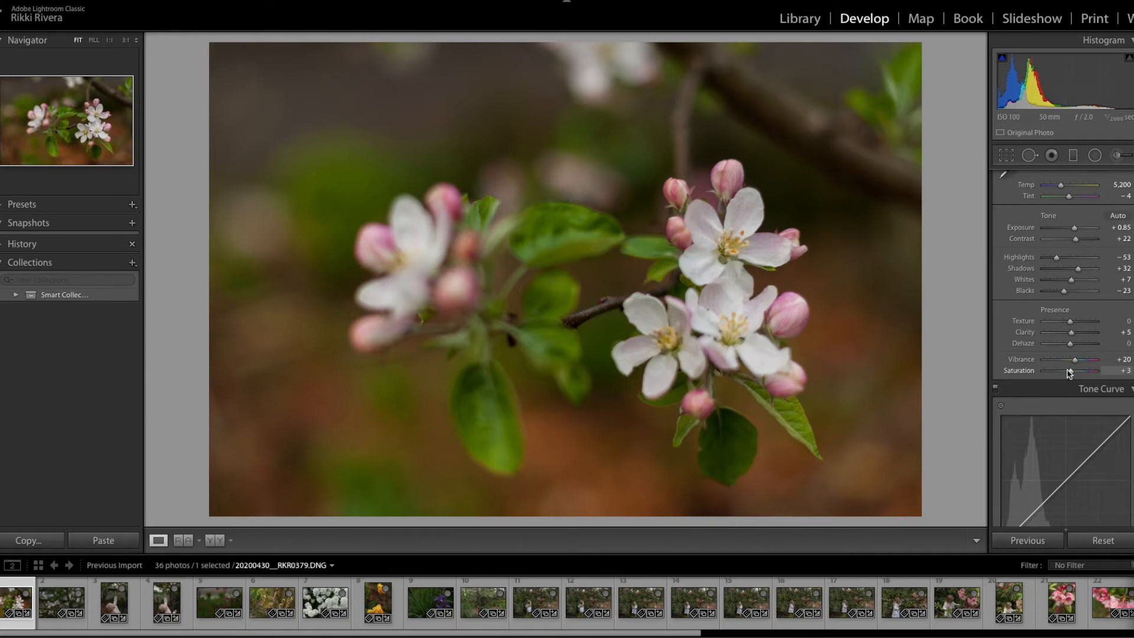
scroll(1073, 374, down, 1)
scroll(1072, 375, down, 5)
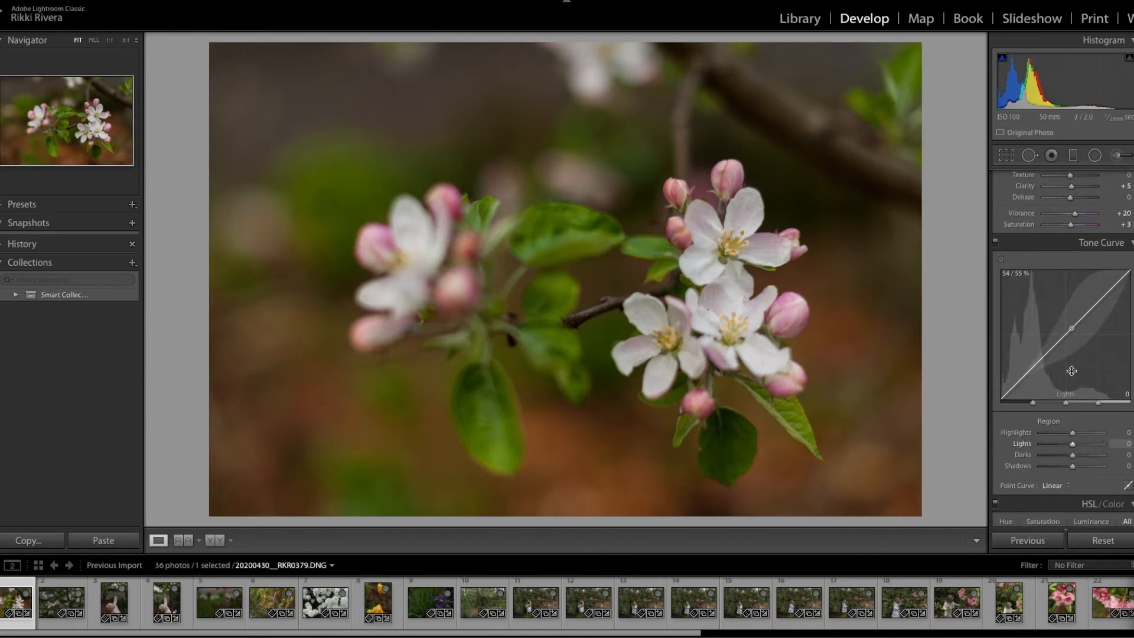
scroll(1069, 373, down, 2)
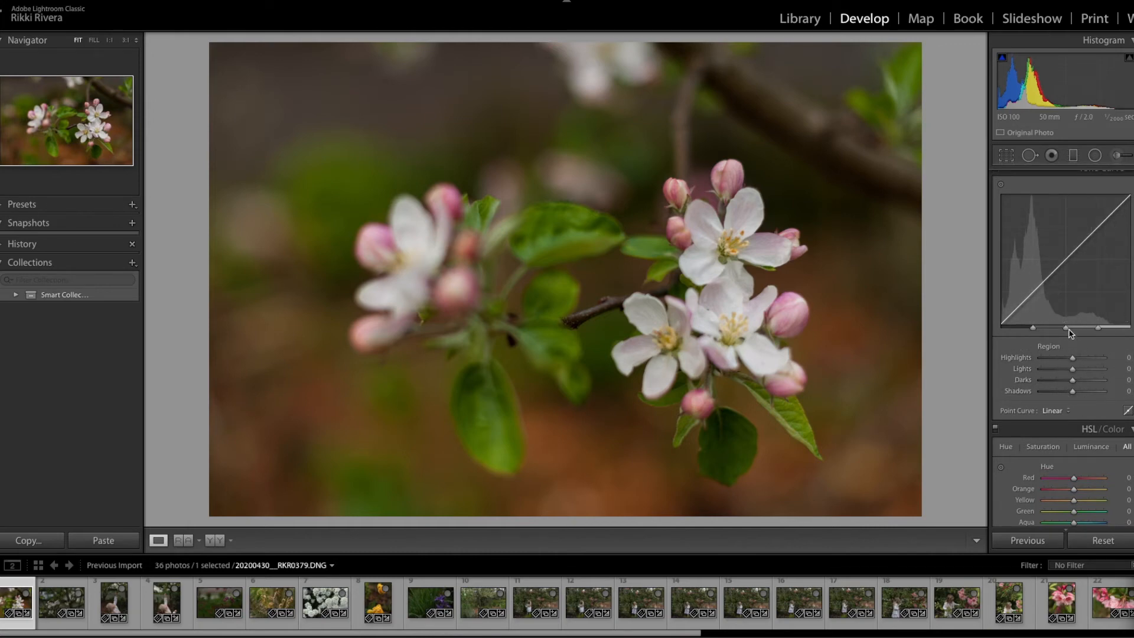
click(1128, 411)
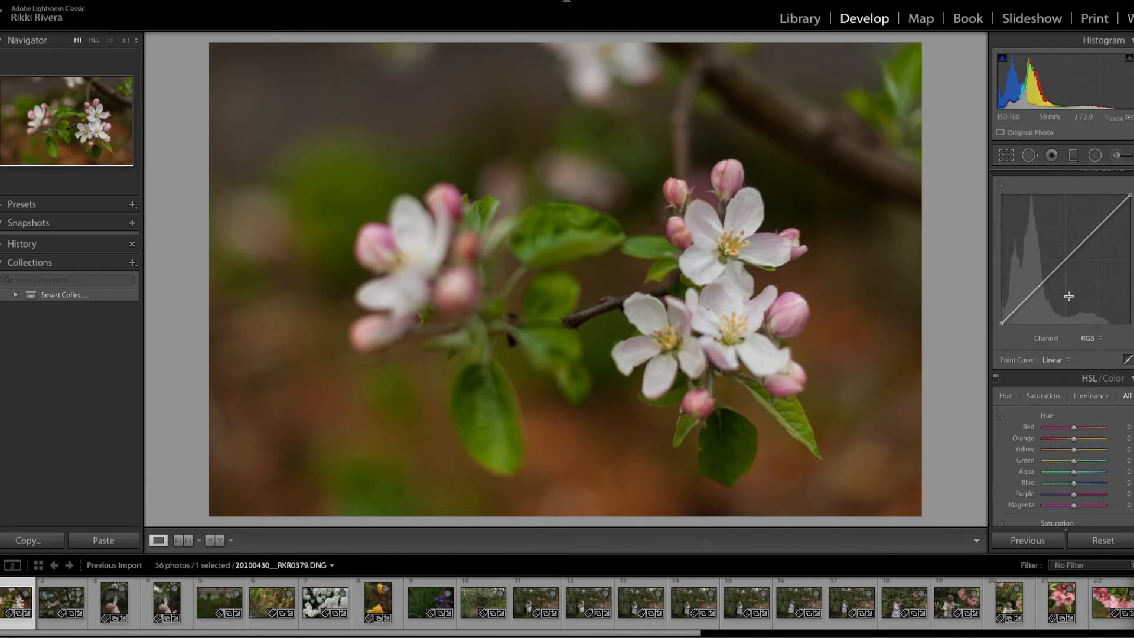
click(1034, 290)
click(1066, 259)
click(1097, 228)
click(1127, 359)
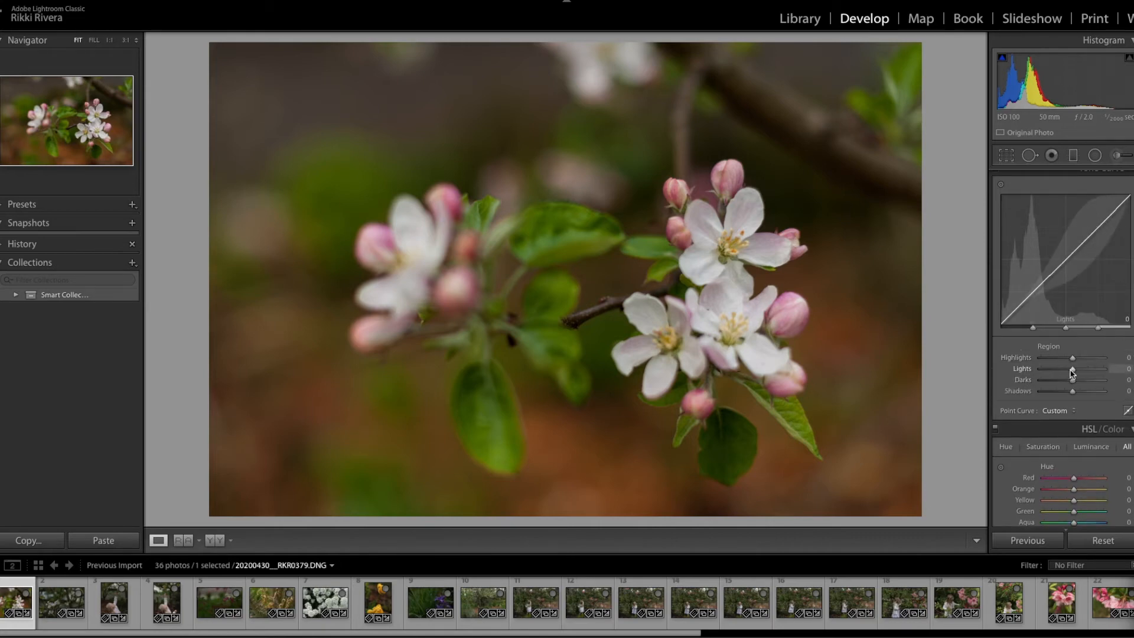
Set the tone curve's Lights region to +25 and the basic Contrast to +40.
drag(1072, 370, 1081, 371)
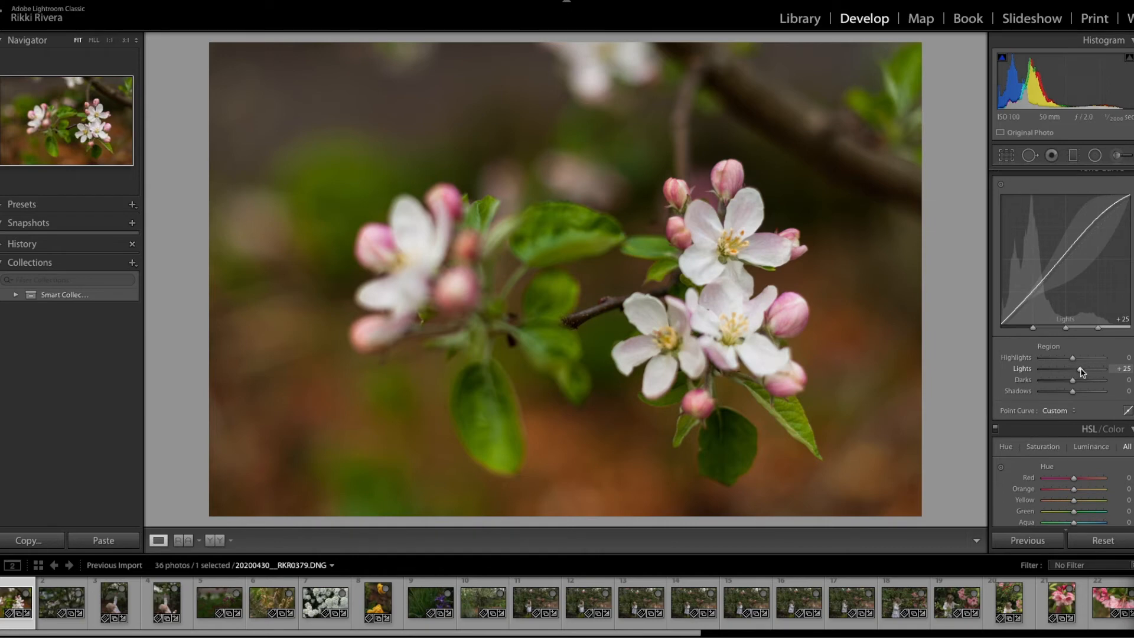
drag(1080, 370, 1105, 370)
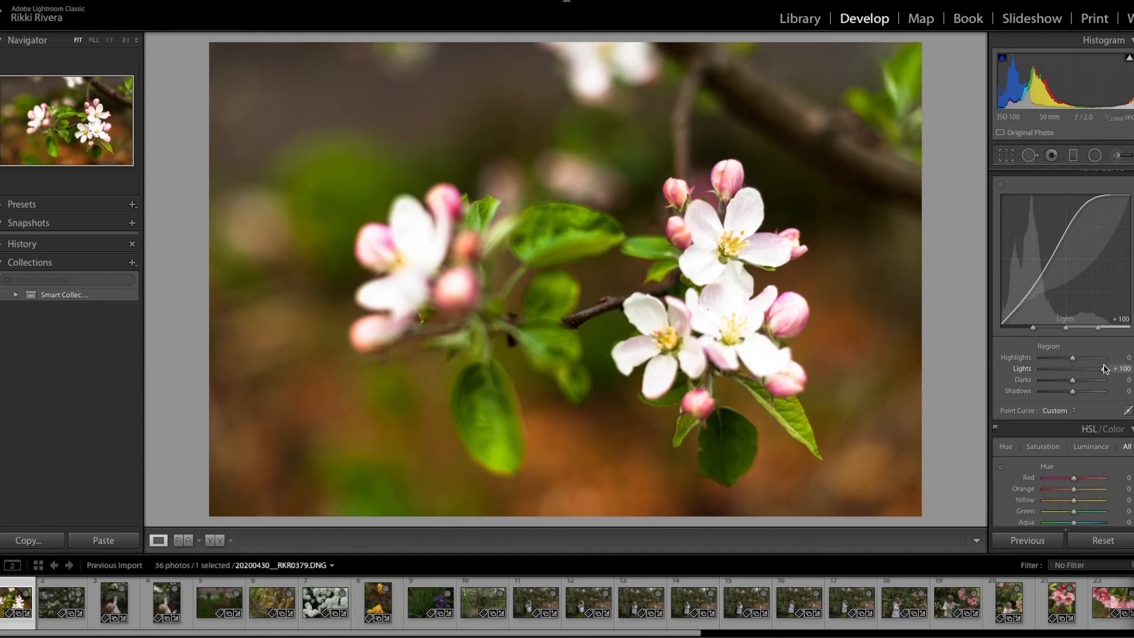
drag(1105, 369, 1084, 371)
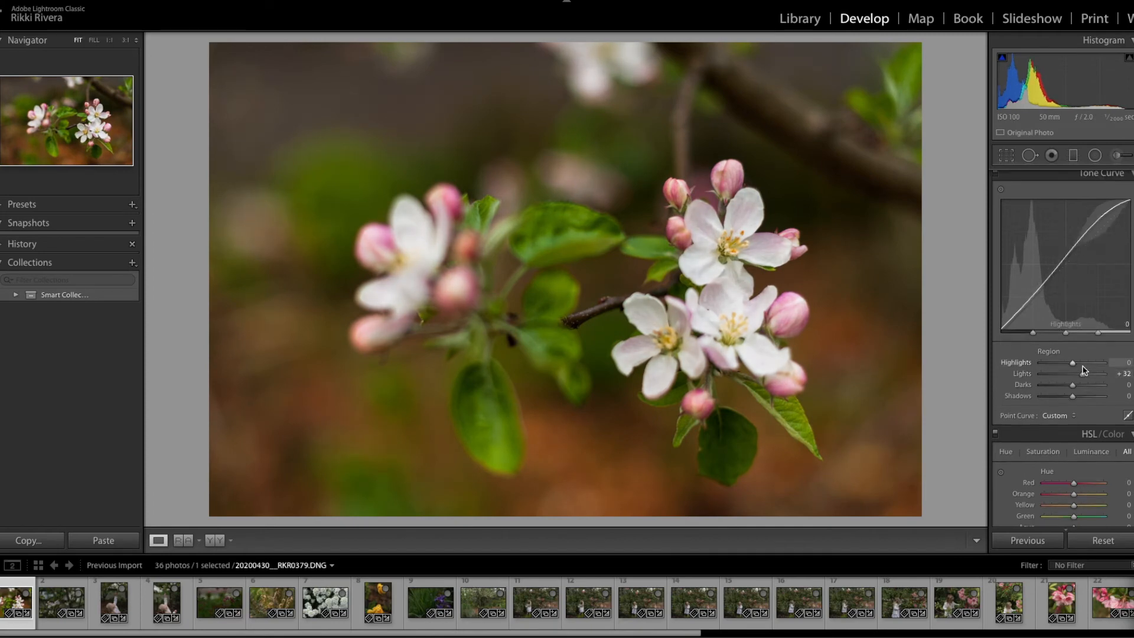
scroll(1084, 370, up, 5)
drag(1081, 255, 1081, 255)
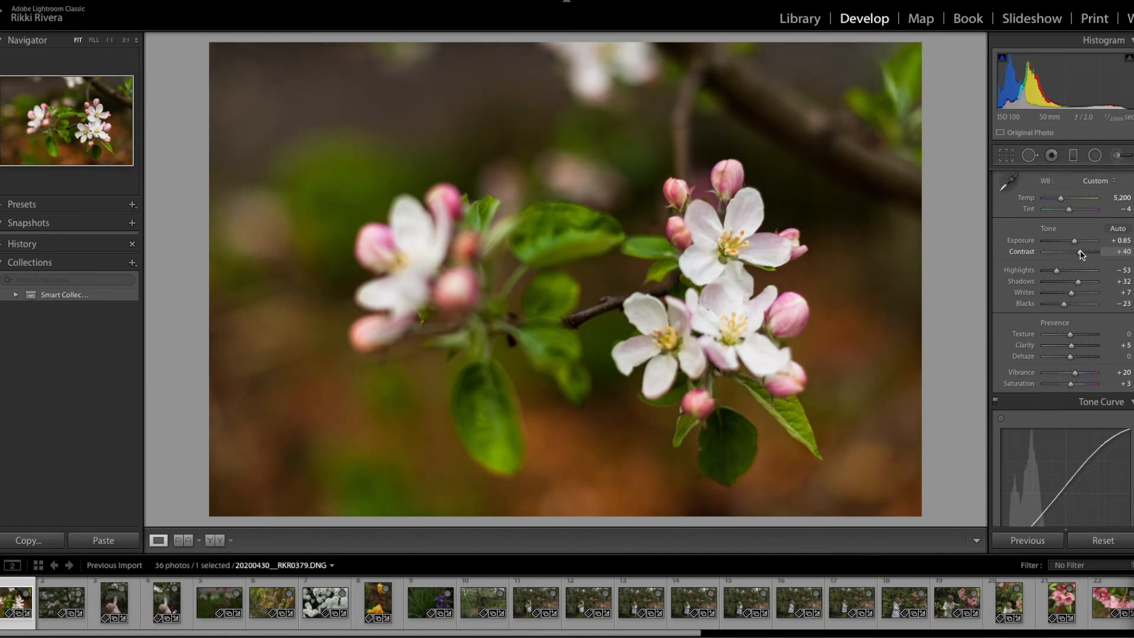
scroll(1080, 253, down, 5)
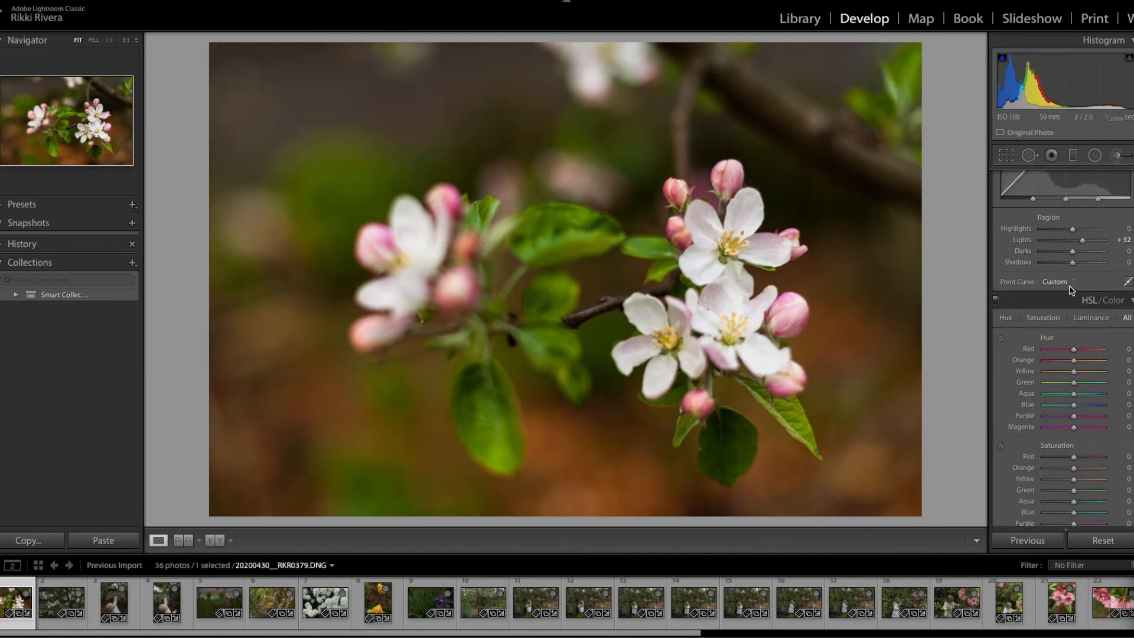
scroll(1071, 290, up, 1)
drag(1082, 250, 1084, 253)
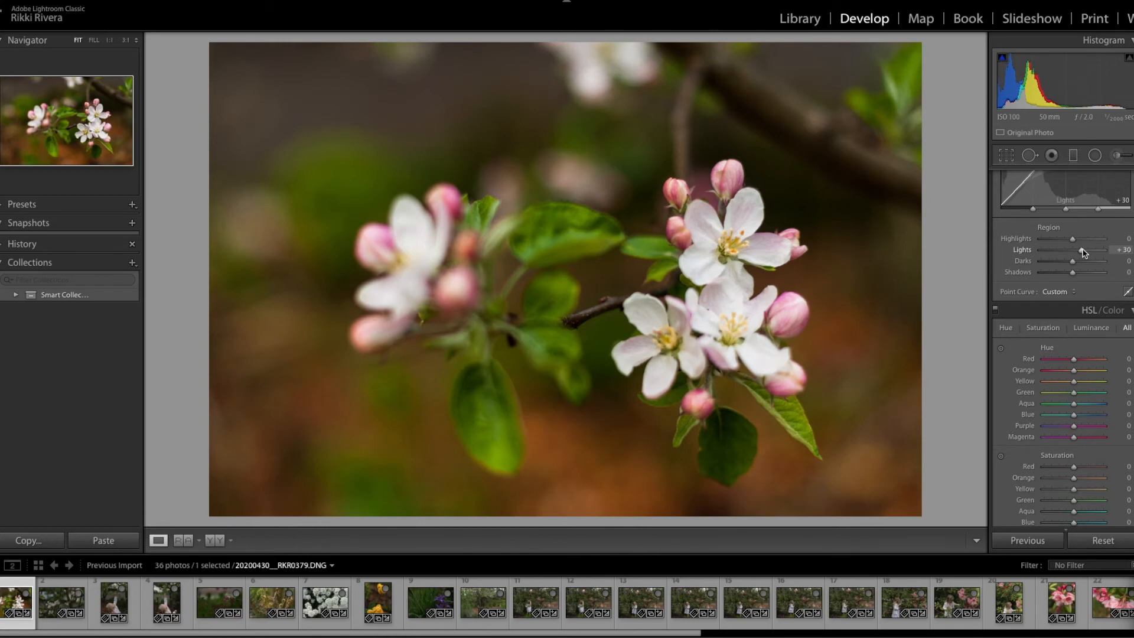
drag(1085, 254, 1083, 252)
Set the basic Exposure to +0.90 and Contrast to +53.
scroll(1076, 266, up, 4)
scroll(1068, 334, up, 10)
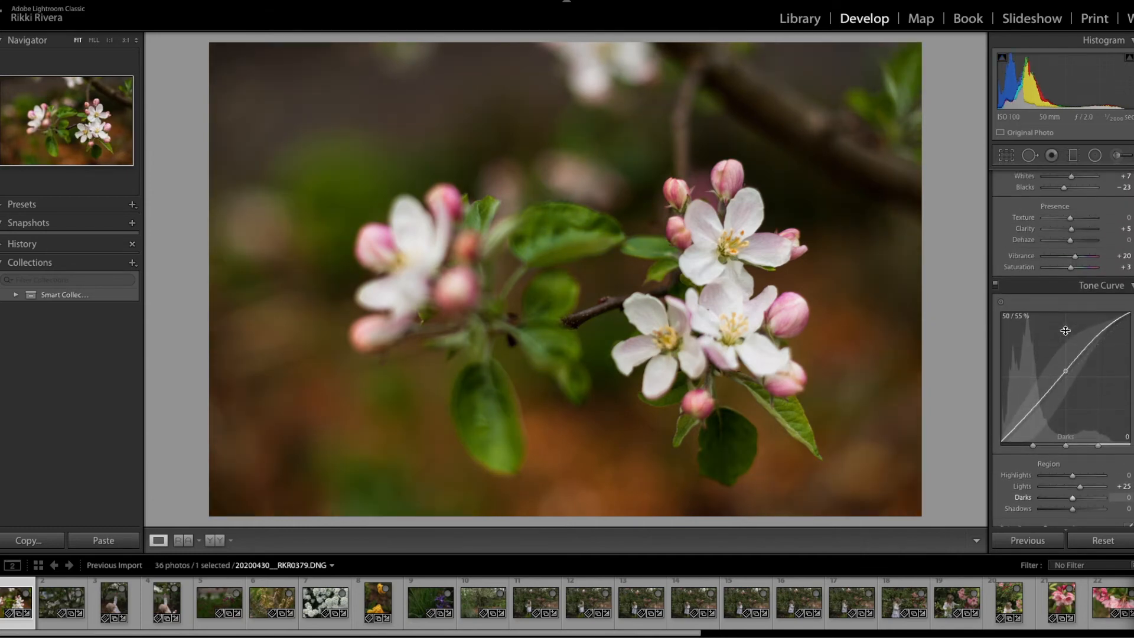
scroll(1065, 331, up, 6)
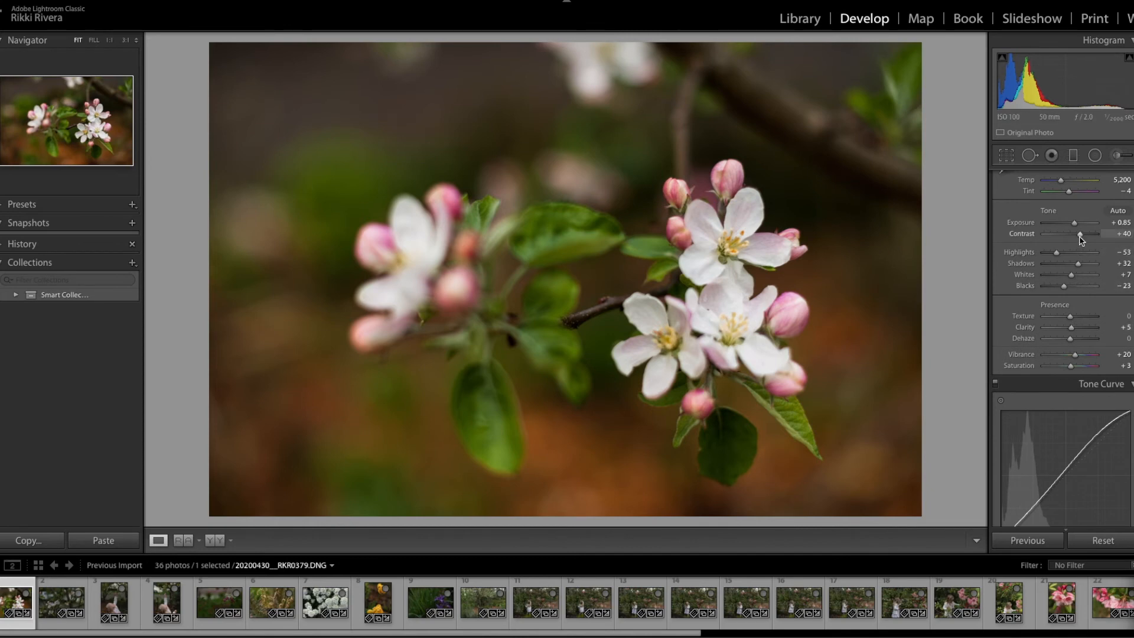
drag(1073, 221, 1083, 235)
Compare the edited photo with its unedited version, and set Contrast to +48.
key(backslash)
key(backslash)
key(backslash)
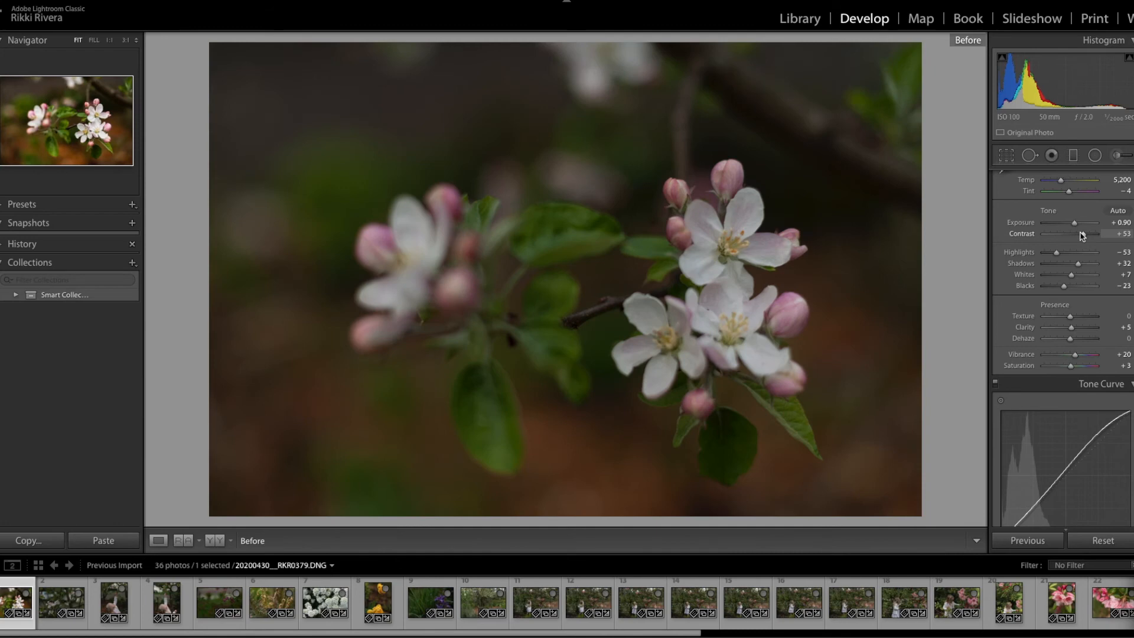
key(backslash)
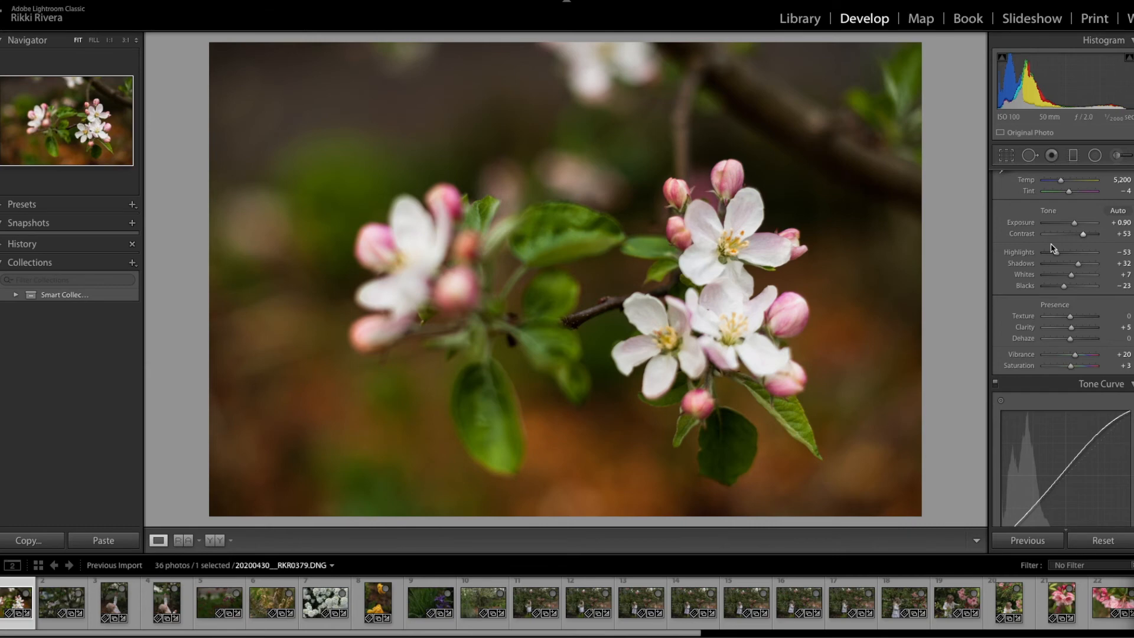
drag(1084, 235, 1082, 235)
scroll(1013, 300, down, 1)
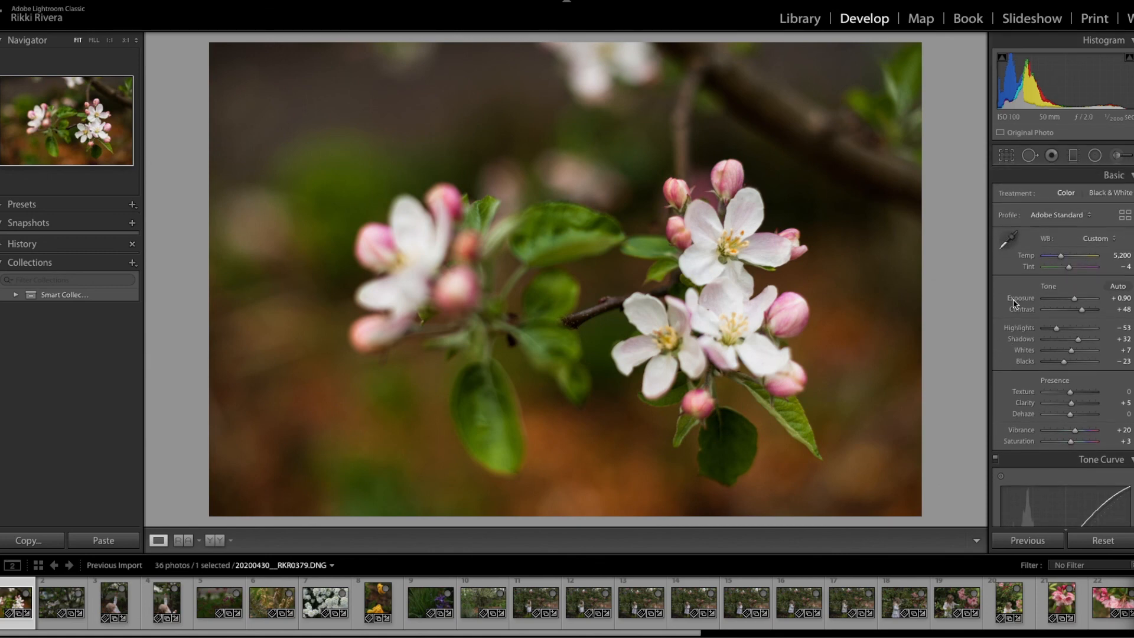